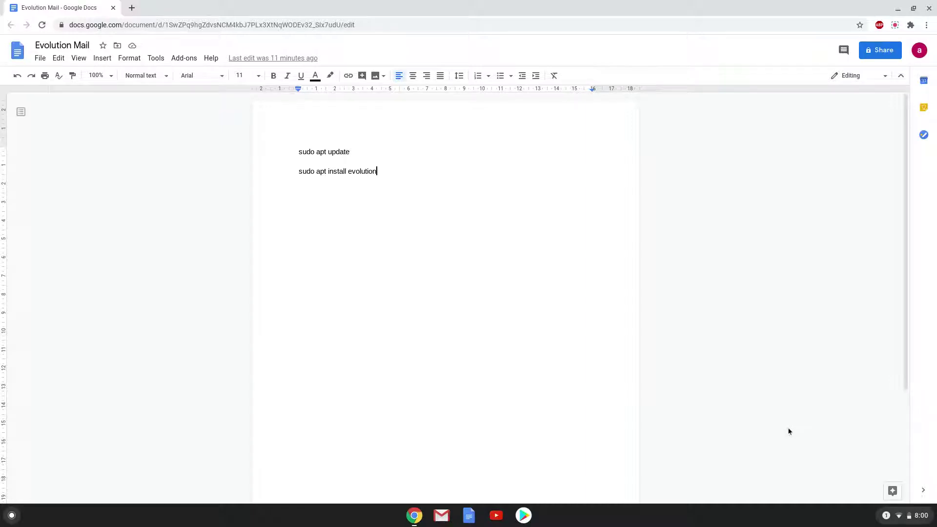
Step: Open the Quick Settings panel from the status tray over the Evolution Mail document
left_click(910, 518)
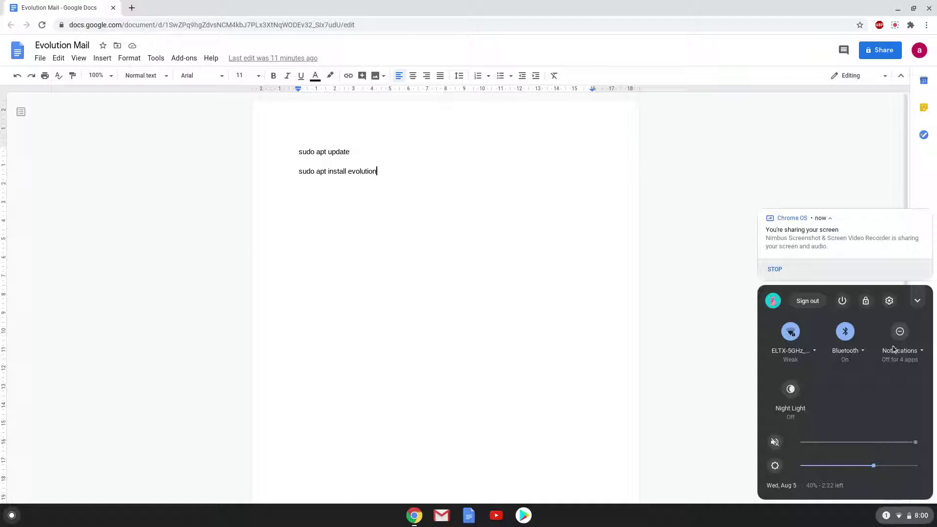
Step: Open Settings and turn on Linux (Beta), running through setup to install it
left_click(889, 301)
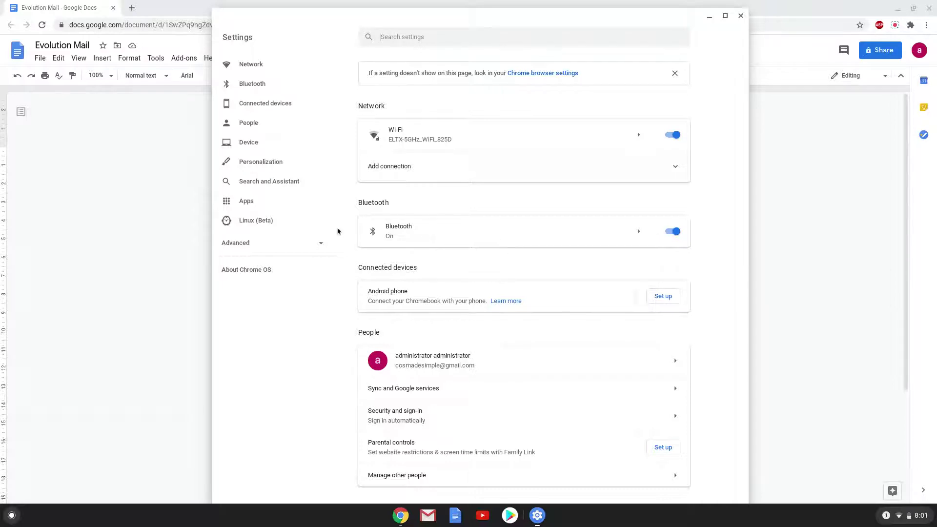
left_click(314, 228)
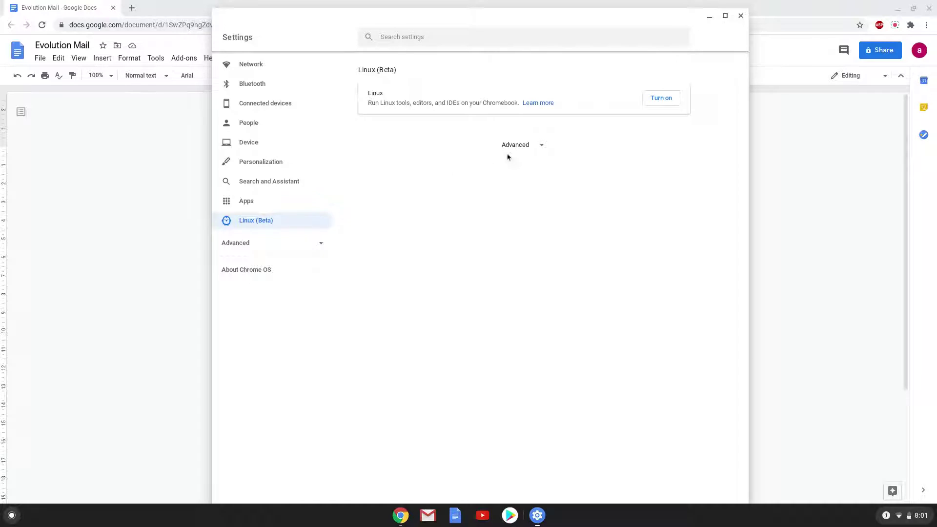
left_click(660, 99)
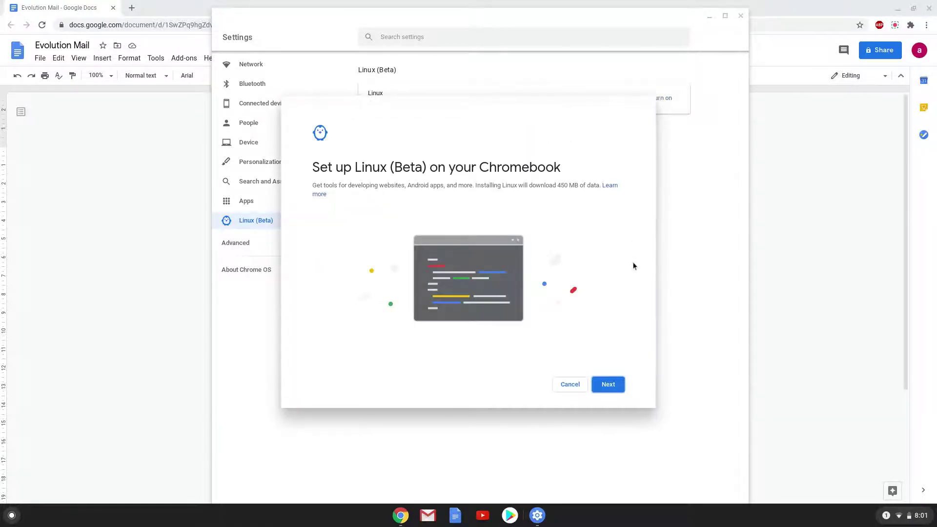
left_click(608, 385)
left_click(609, 385)
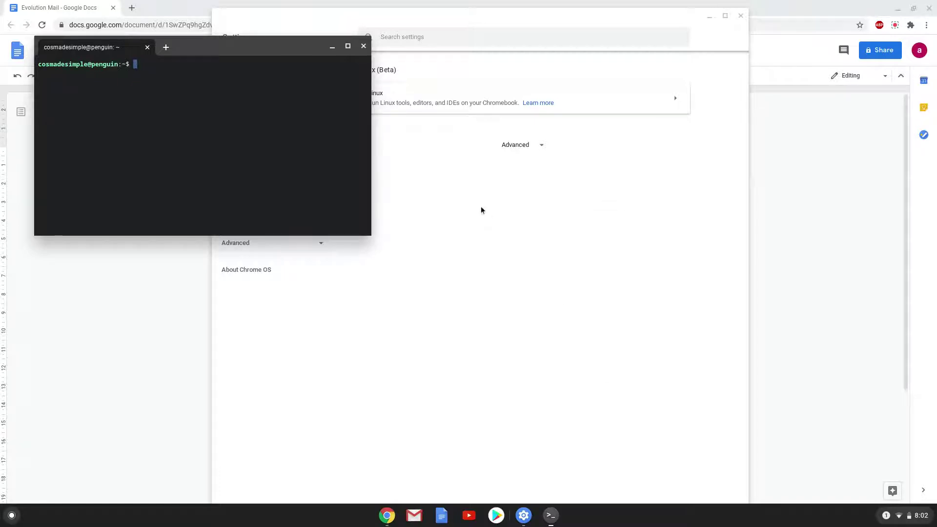
Step: Close the terminal and Settings, then copy the 'sudo apt update' line from the document
left_click(363, 48)
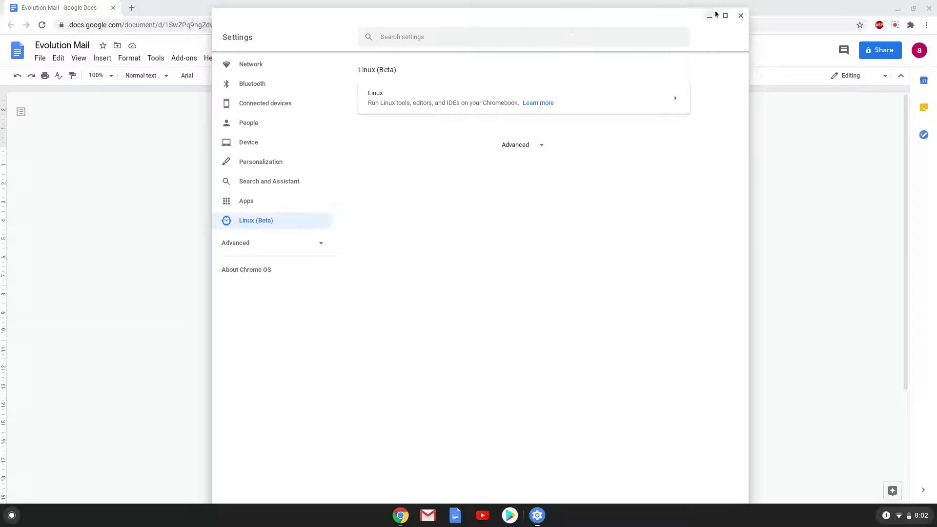
left_click(742, 15)
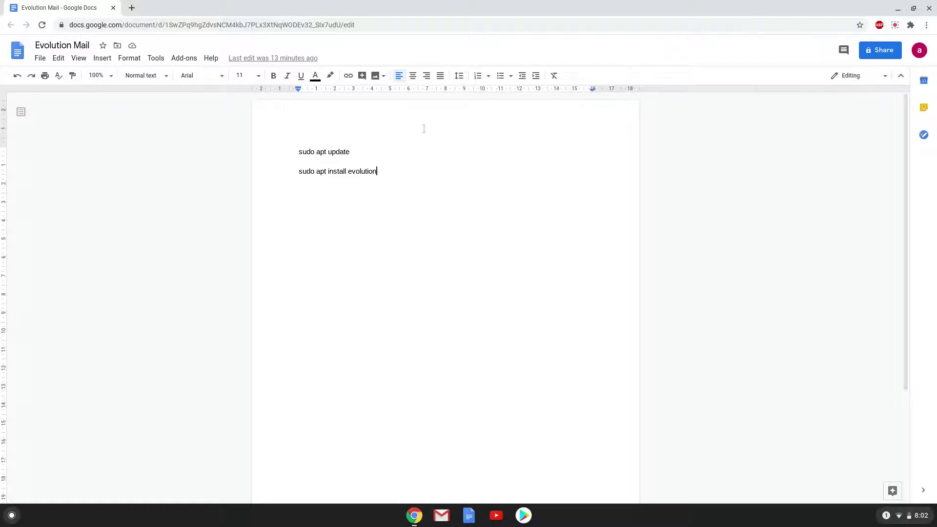
triple_click(334, 151)
right_click(333, 155)
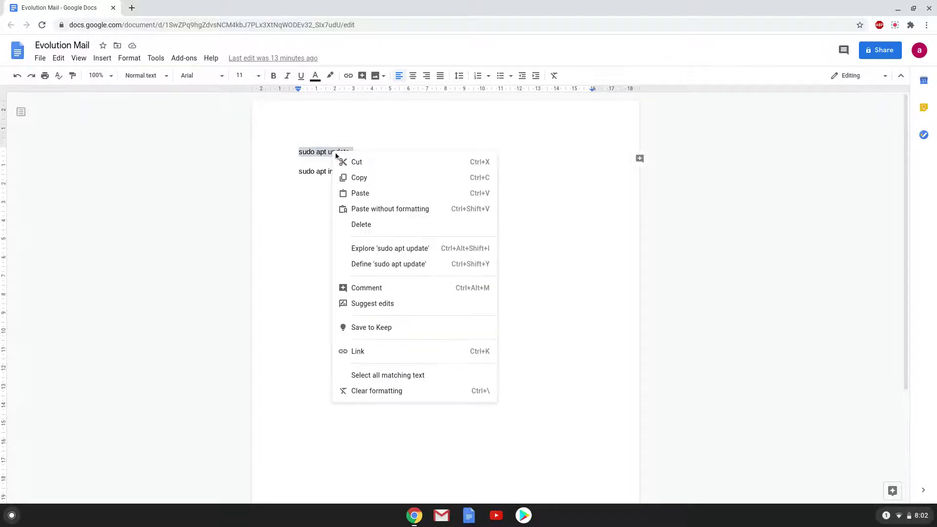
left_click(359, 178)
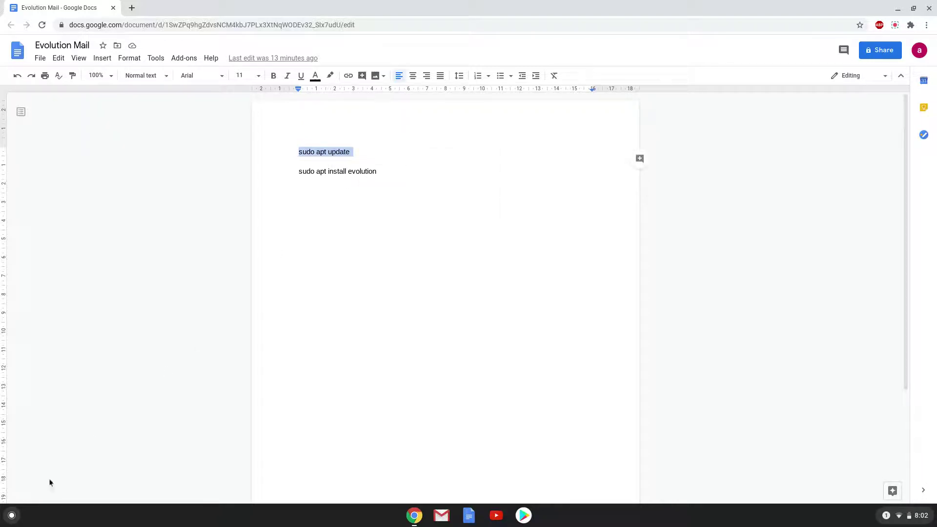
left_click(11, 515)
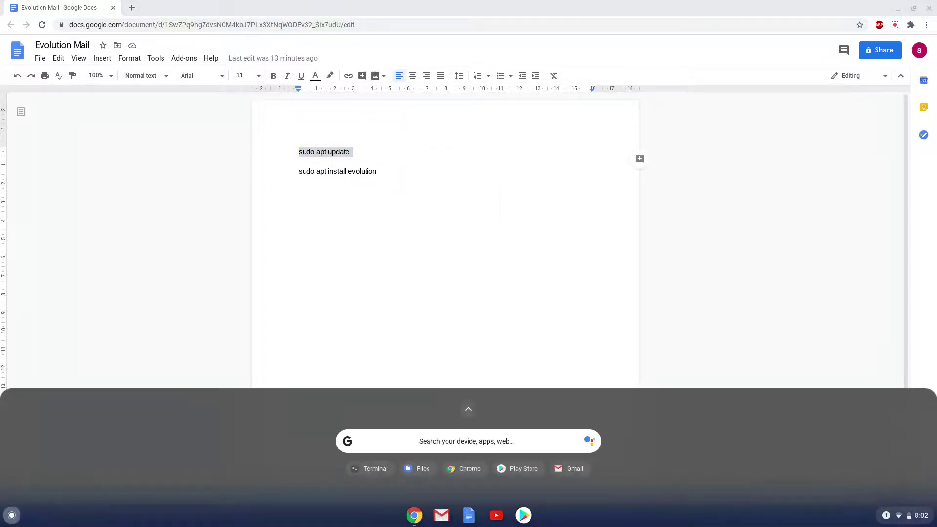
Step: Open Terminal via a 'ter' launcher search, then copy the 'sudo apt install evolution' line from Docs
type("ter")
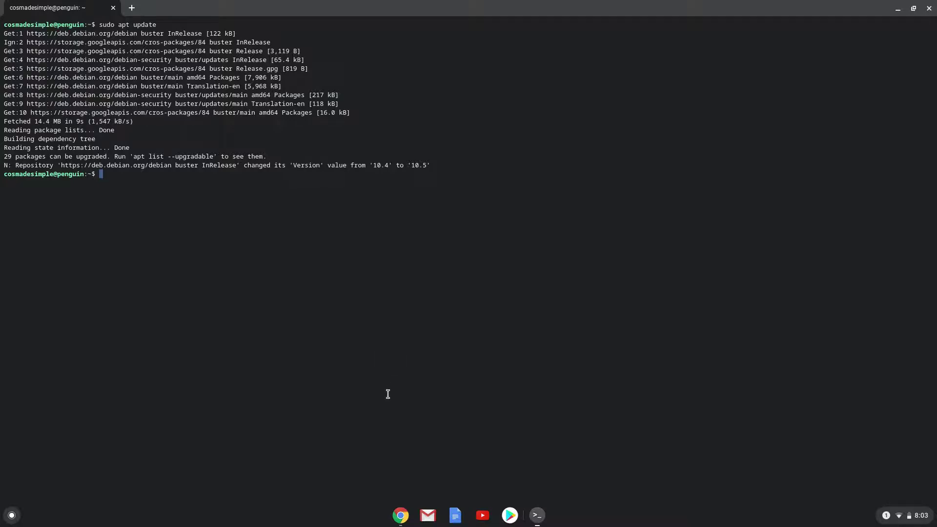
left_click(405, 518)
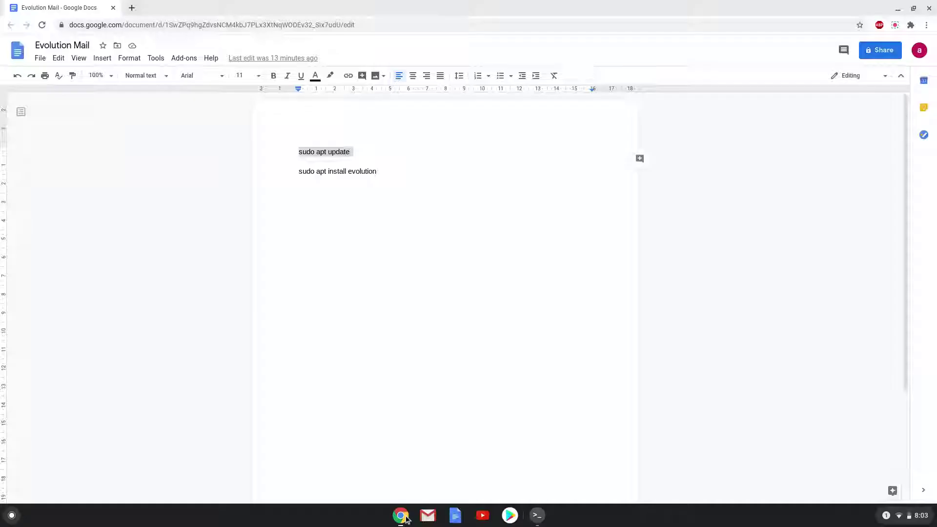
triple_click(317, 171)
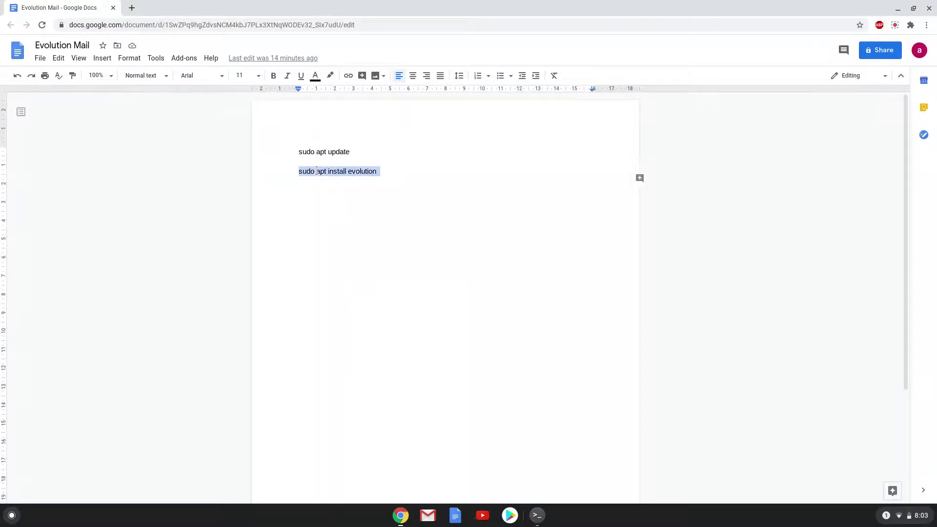
right_click(317, 171)
left_click(345, 198)
Step: Paste and run 'sudo apt install evolution', confirm the packages, and close the terminal afterwards
left_click(538, 517)
key("ctrl+shift+v")
key("Return")
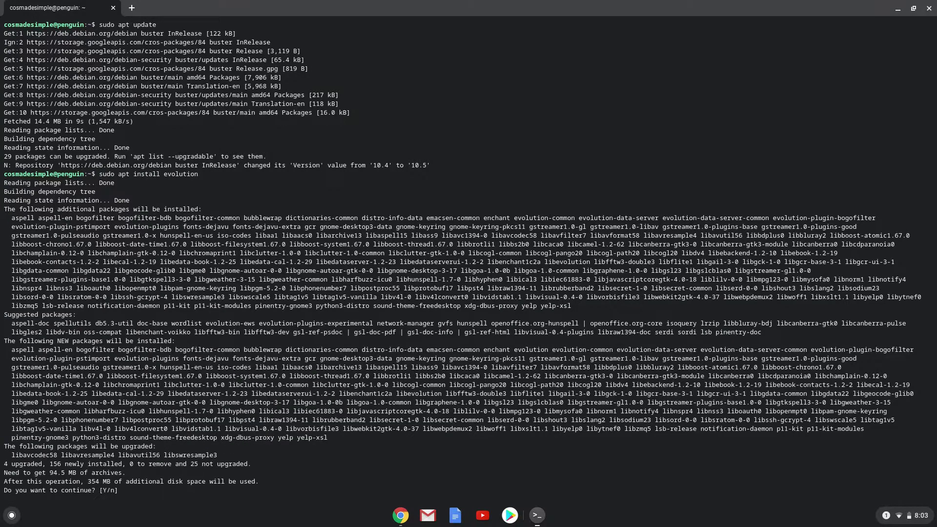
key("Return")
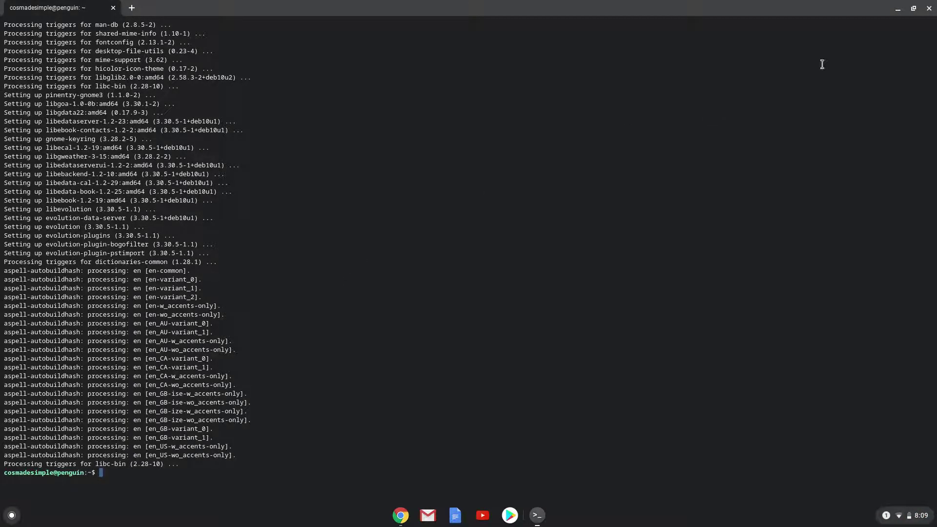
left_click(930, 9)
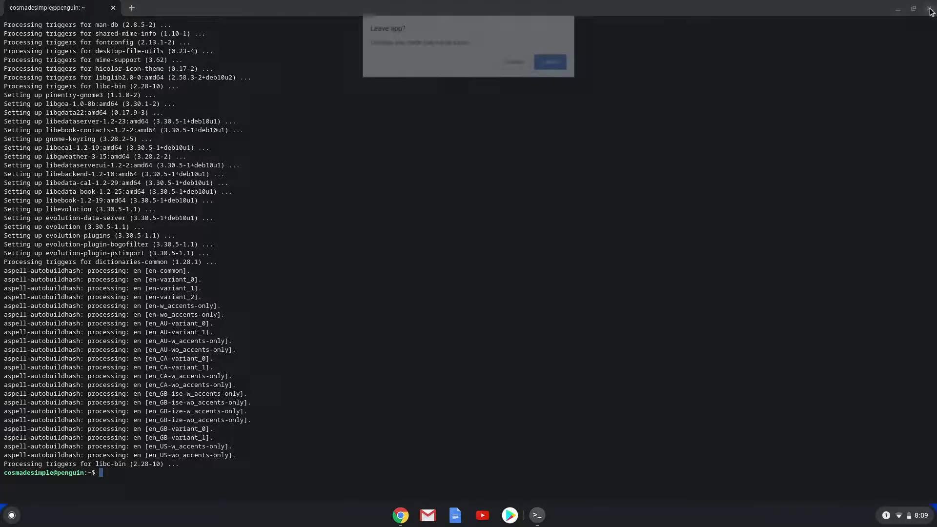
Step: Confirm leaving the terminal, then launch Evolution from the Linux apps folder on page 2 of the launcher
left_click(562, 62)
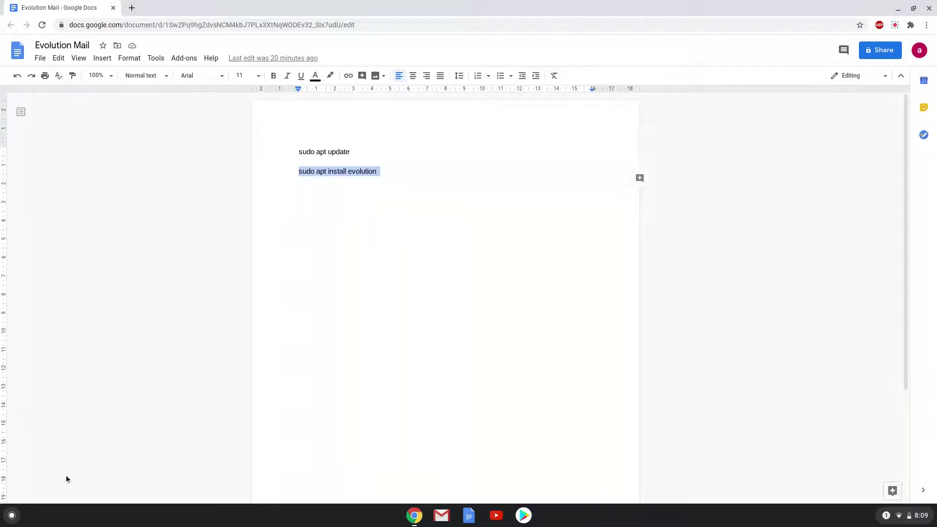
left_click(11, 516)
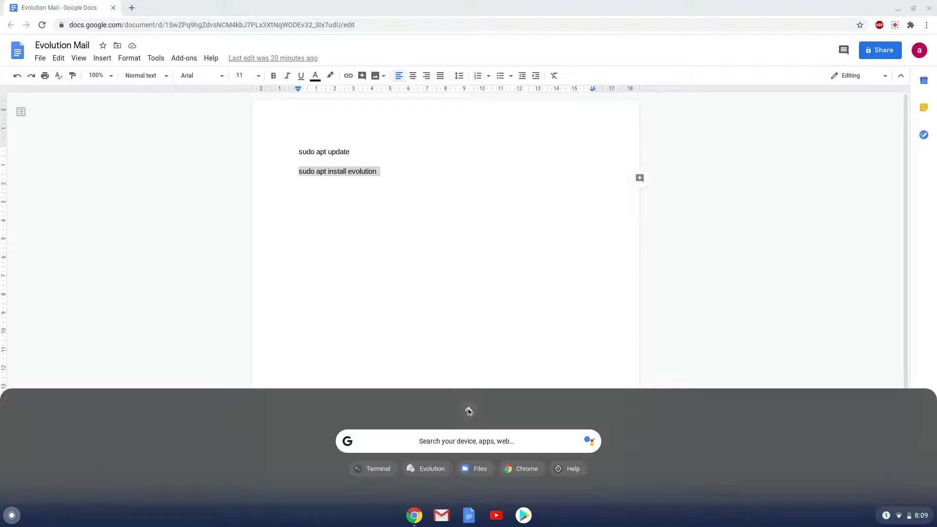
left_click(468, 408)
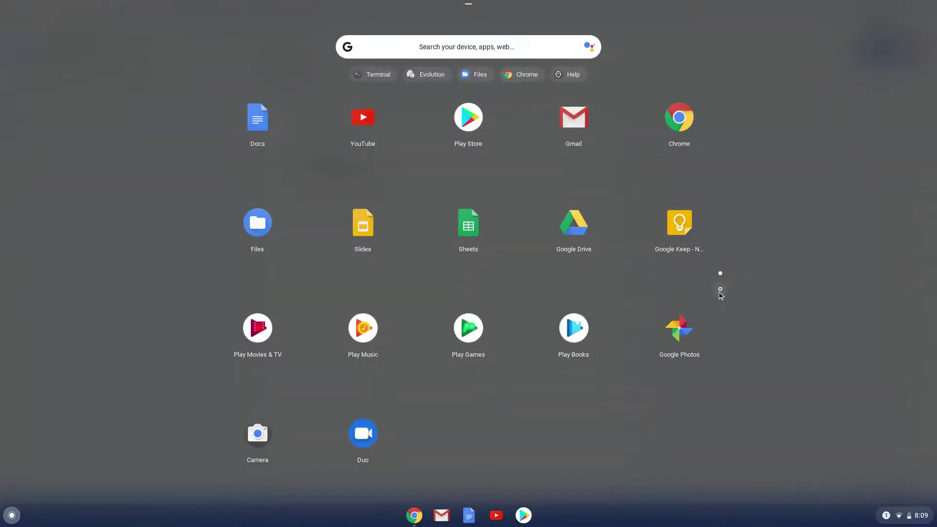
left_click(720, 291)
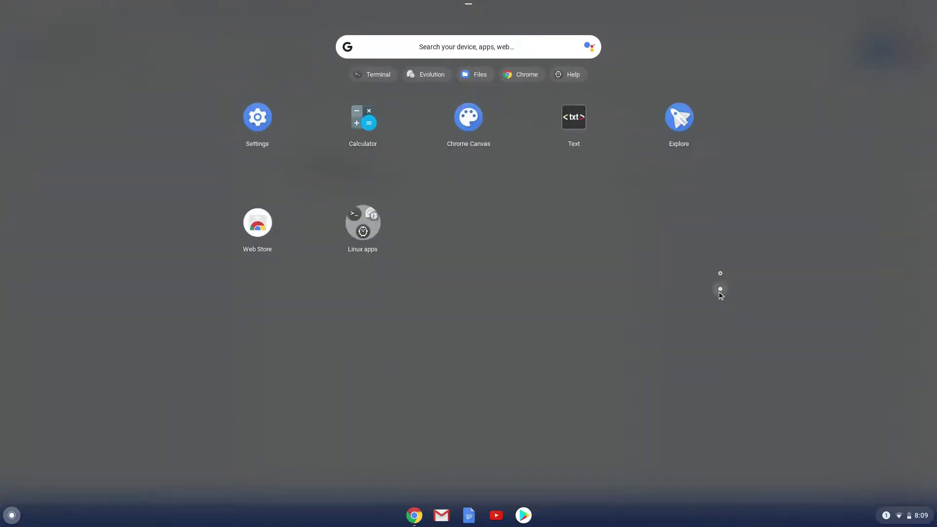
left_click(368, 239)
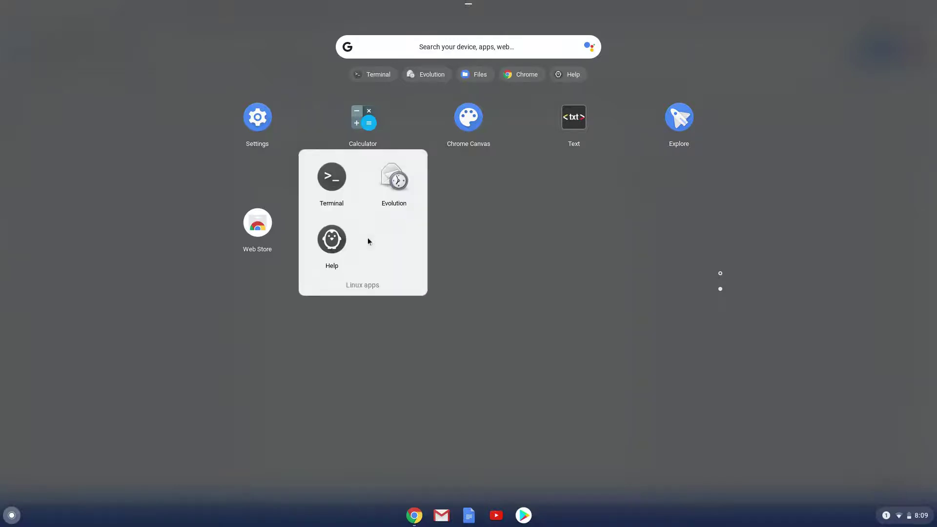
left_click(394, 180)
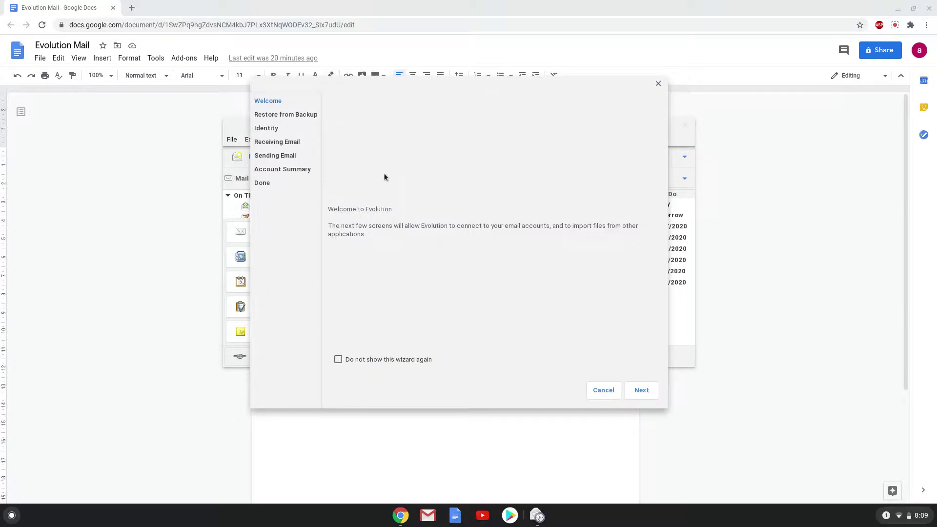
Step: Step past the Welcome and Restore from Backup pages, then close the setup wizard
left_click(634, 390)
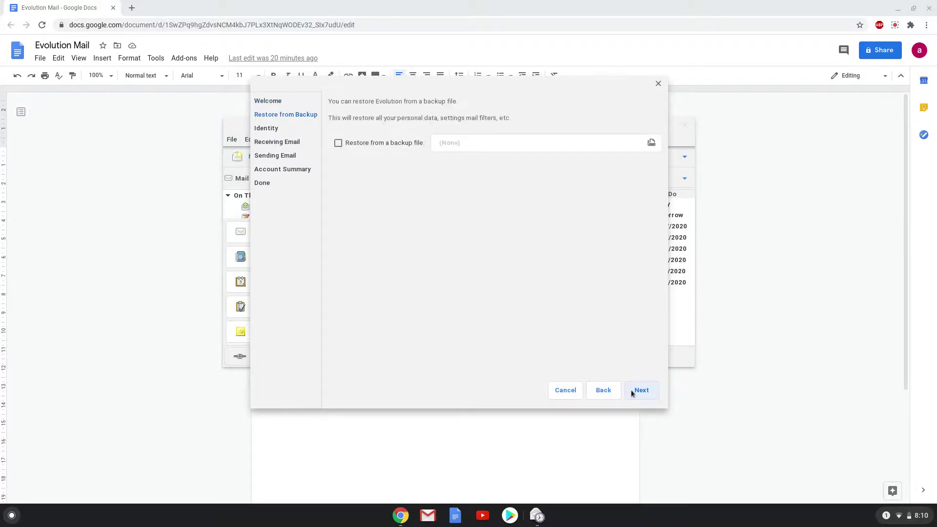
left_click(632, 393)
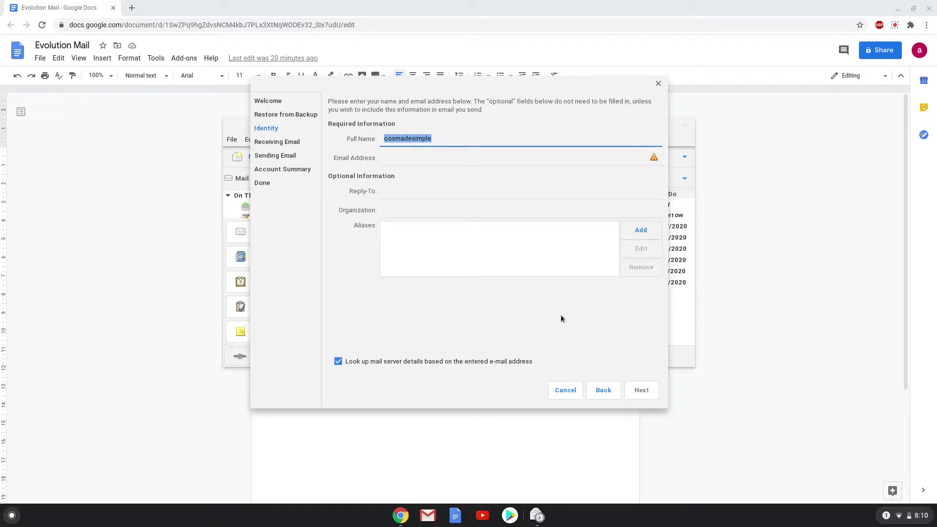
left_click(658, 83)
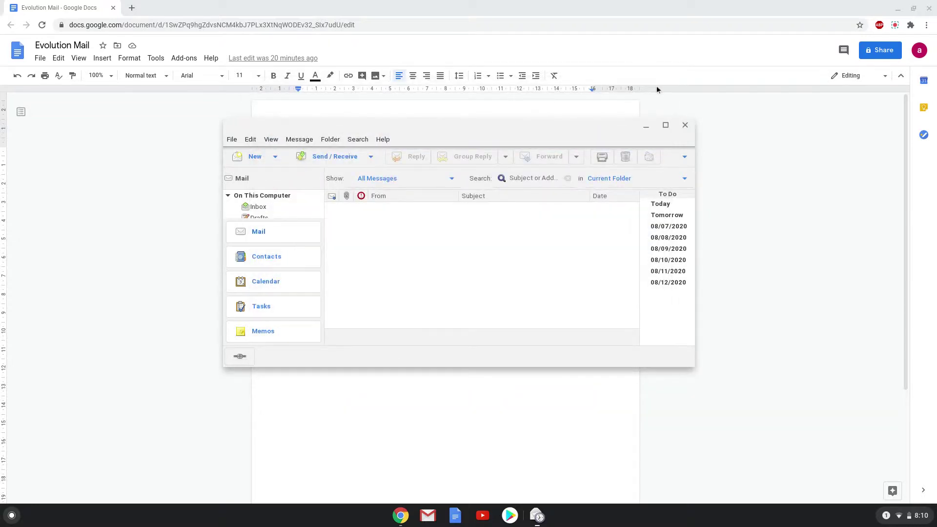
Step: Maximise the Evolution window and open Help > About to show version 3.30.5-1.1
double_click(616, 127)
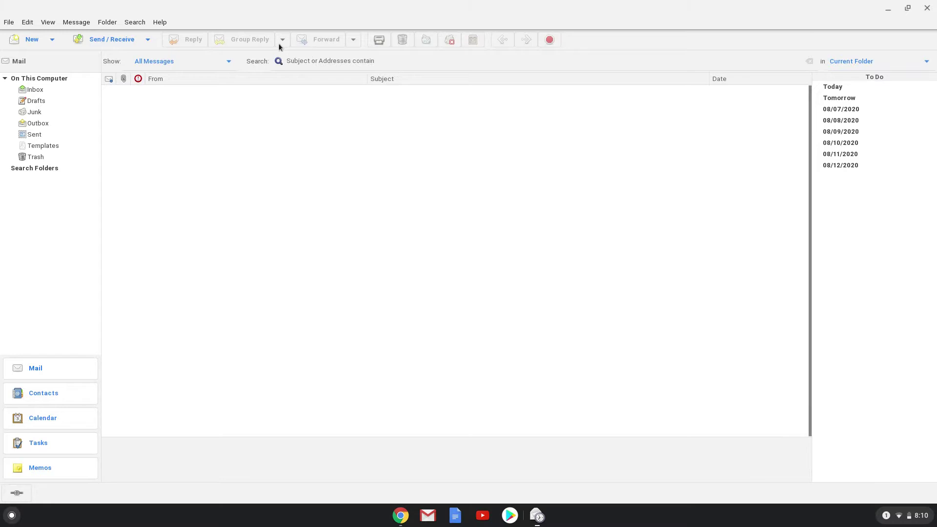
left_click(165, 23)
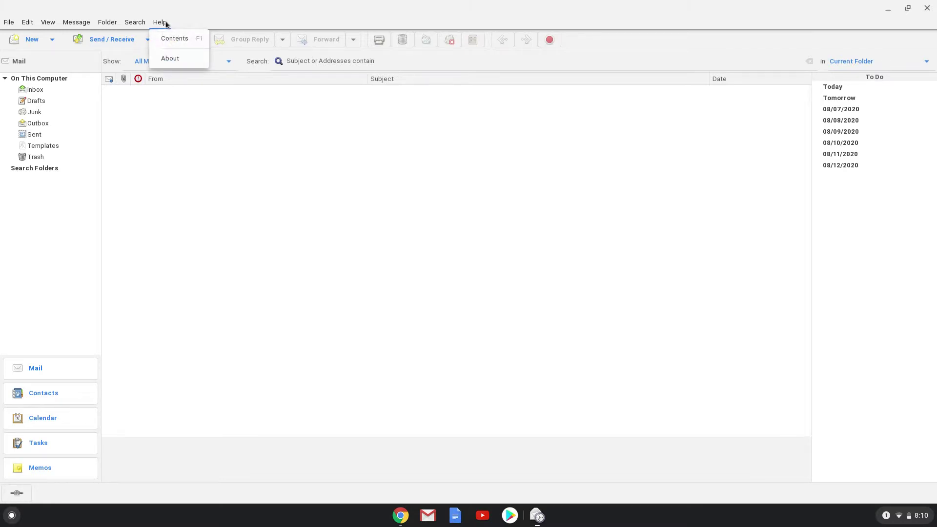
left_click(170, 59)
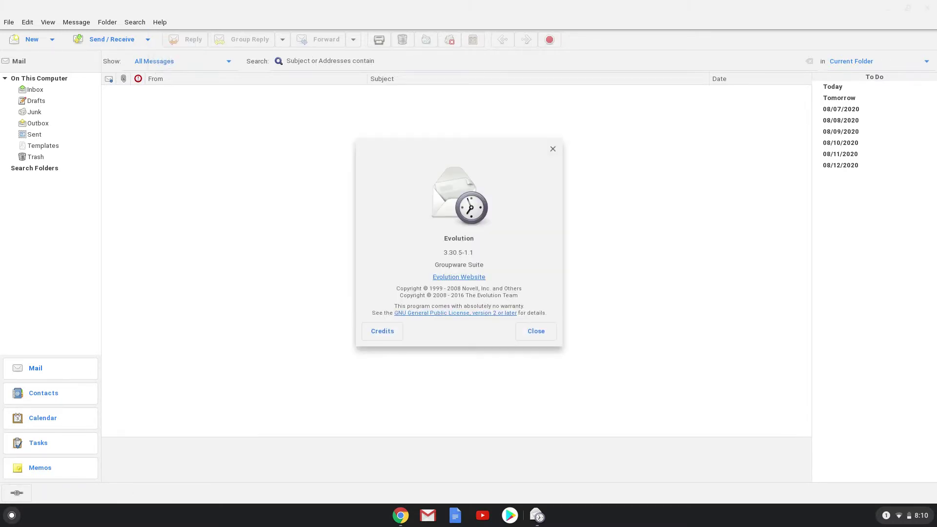